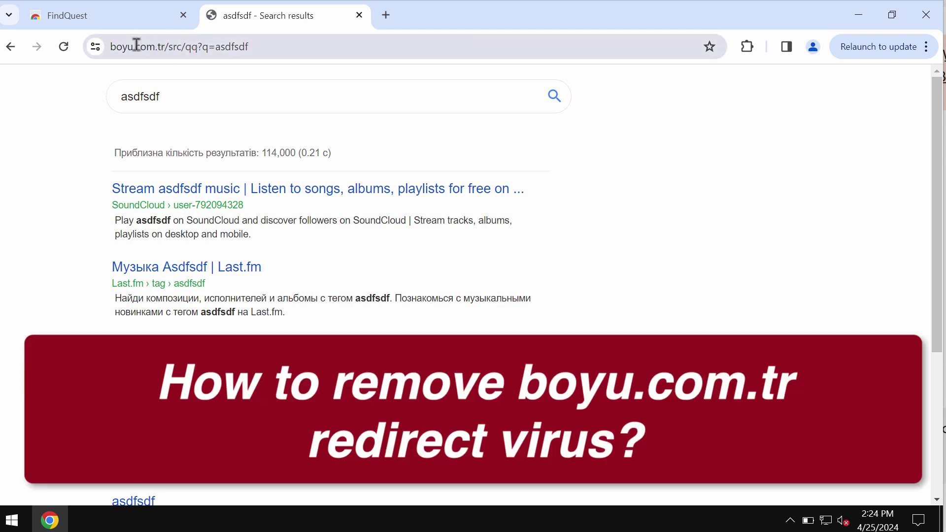
- Check the boyu.com.tr address, then search 'virus' in a new tab, which redirects to boyu.com.tr
left_click_drag(113, 47, 166, 51)
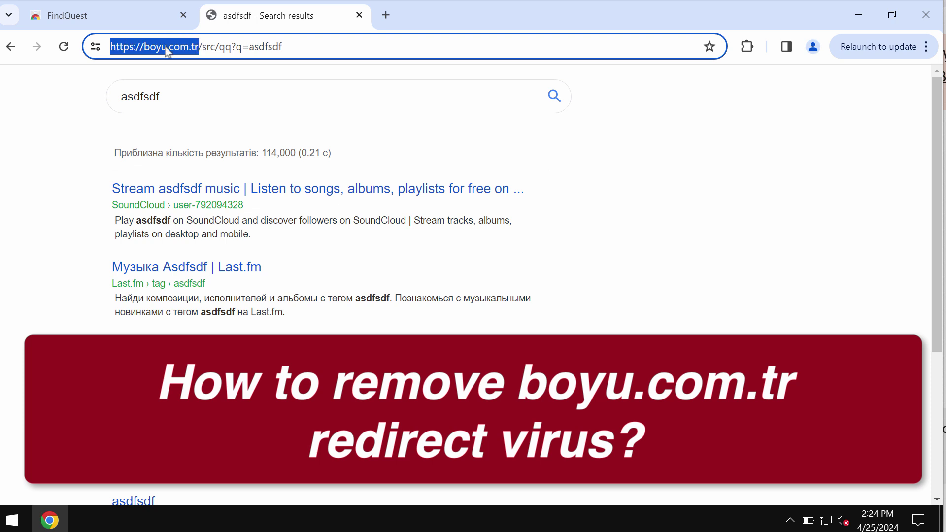
left_click(319, 45)
left_click(386, 15)
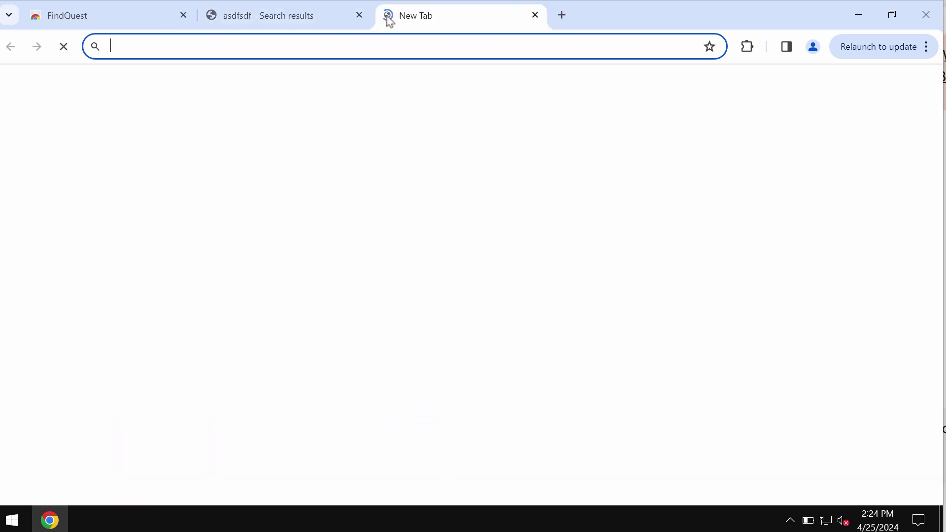
type("virus")
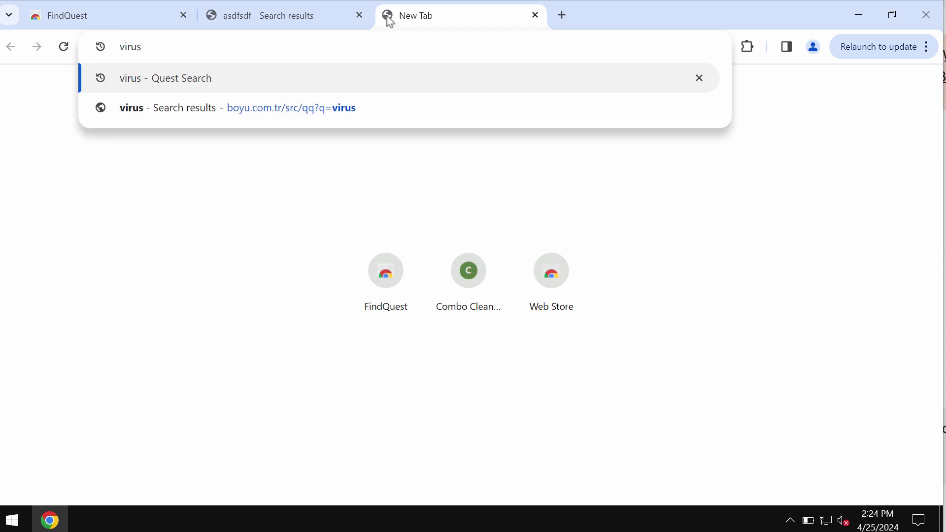
key("Return")
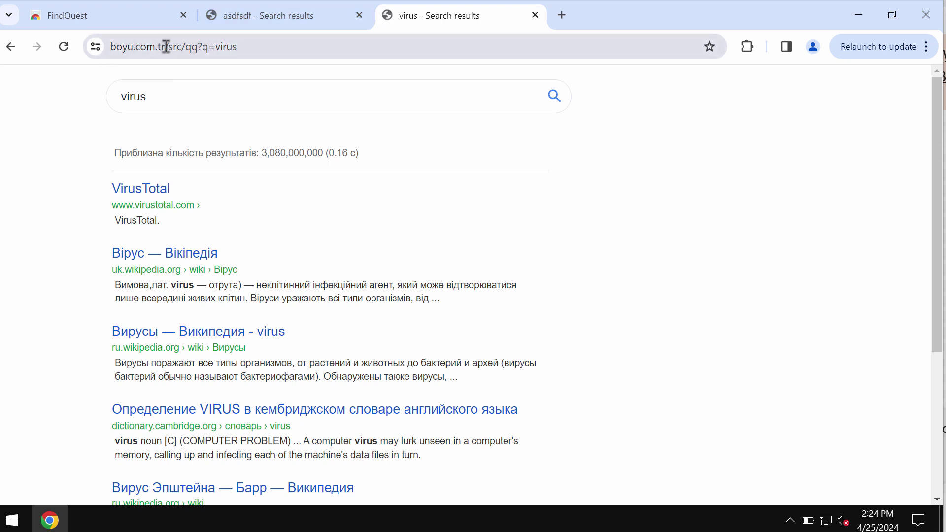
- Highlight the boyu.com.tr domain and the hijacker's search path in the address bar
left_click_drag(165, 47, 111, 47)
left_click(157, 46)
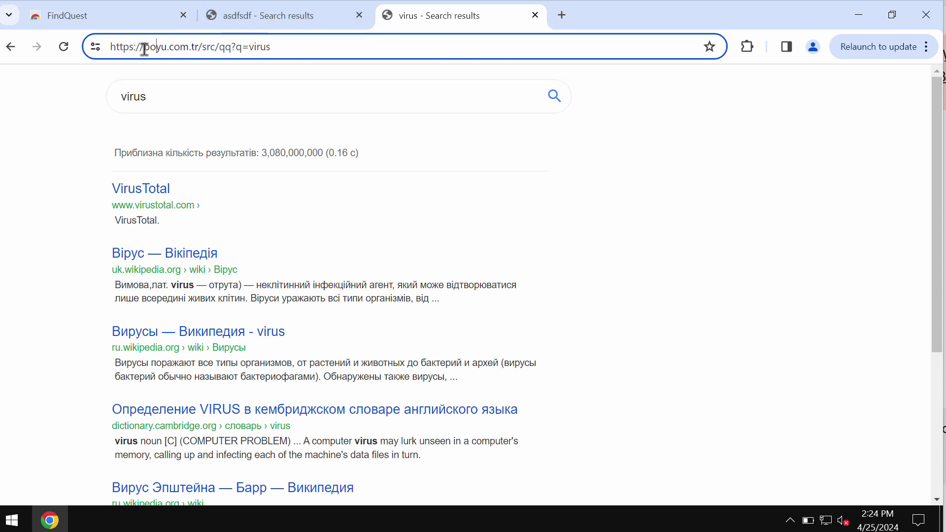
left_click_drag(144, 46, 200, 47)
left_click(328, 42)
left_click_drag(144, 48, 226, 47)
left_click(292, 52)
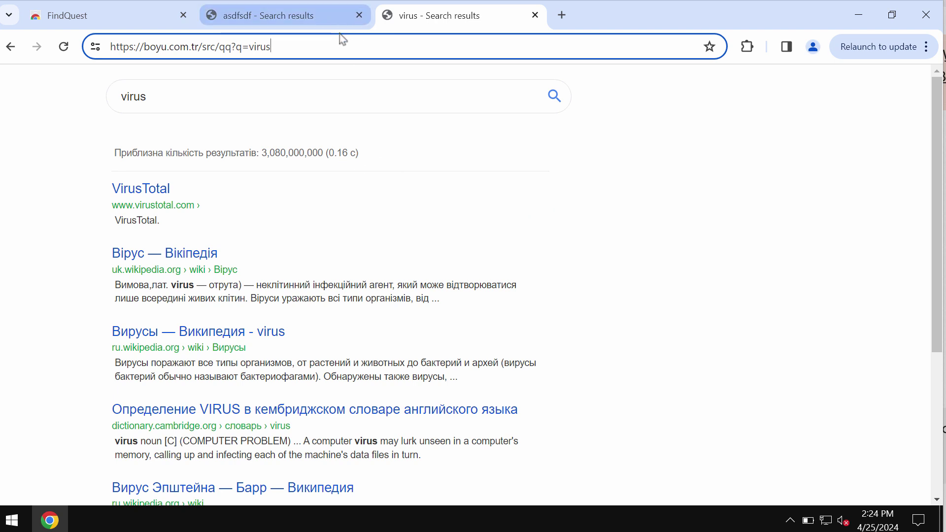
- Search 'car' in a new tab, landing on boyu.com.tr results again, and open Chrome's main menu
left_click(559, 19)
type("car\\")
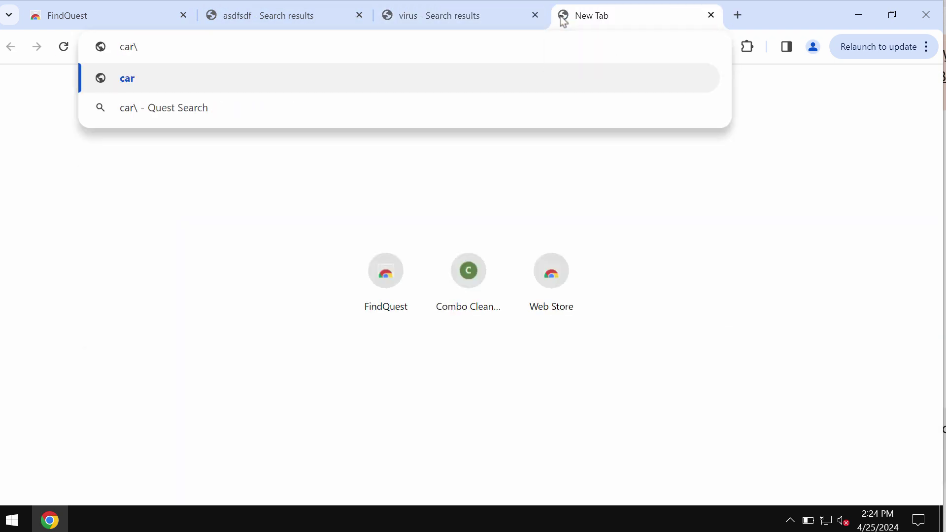
key("BackSpace")
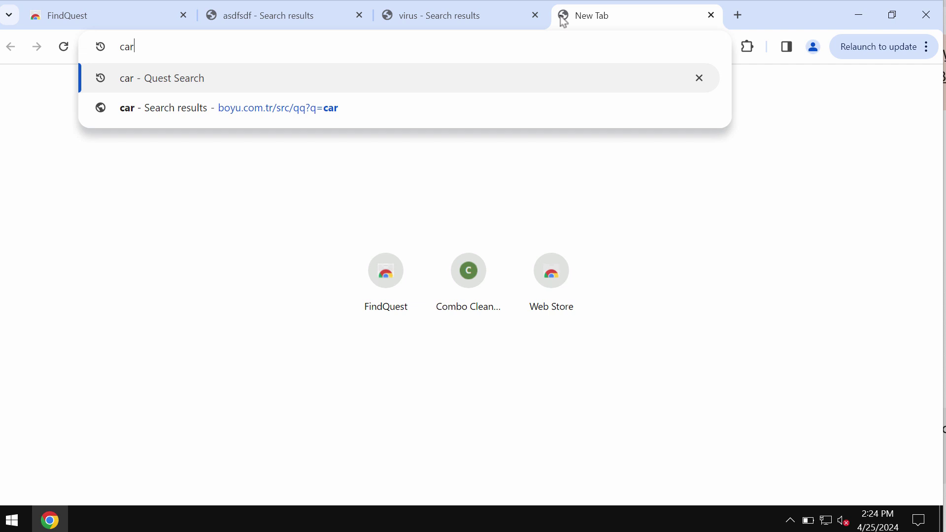
key("Return")
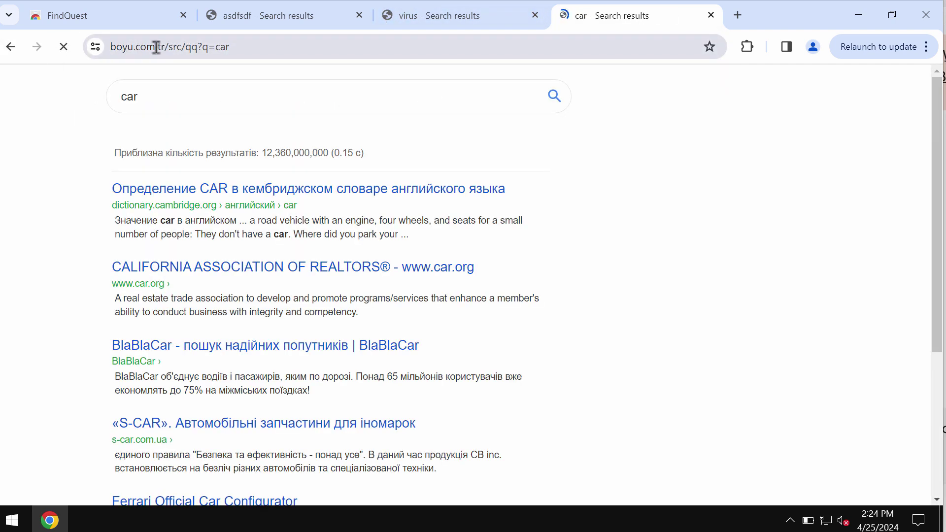
left_click(913, 52)
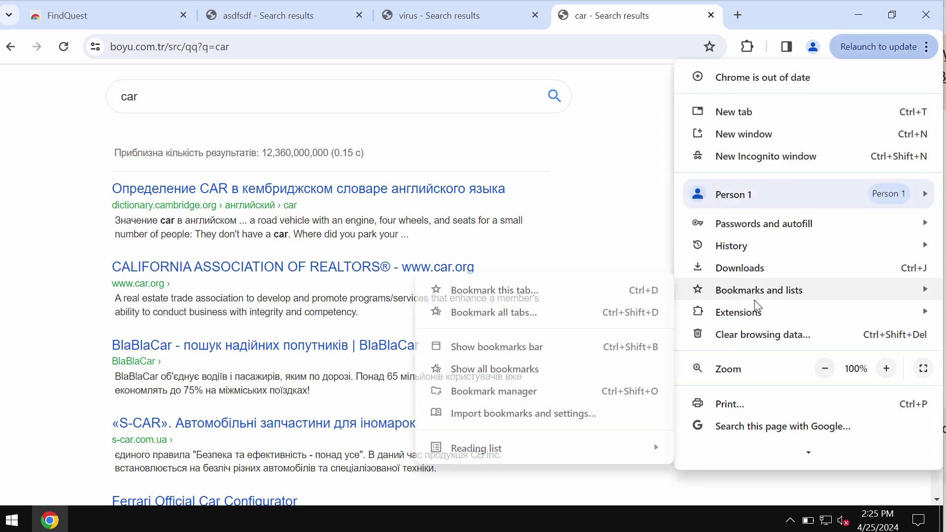
- Open Manage Extensions and close the virus and car search tabs
mouse_move(760, 320)
left_click(611, 315)
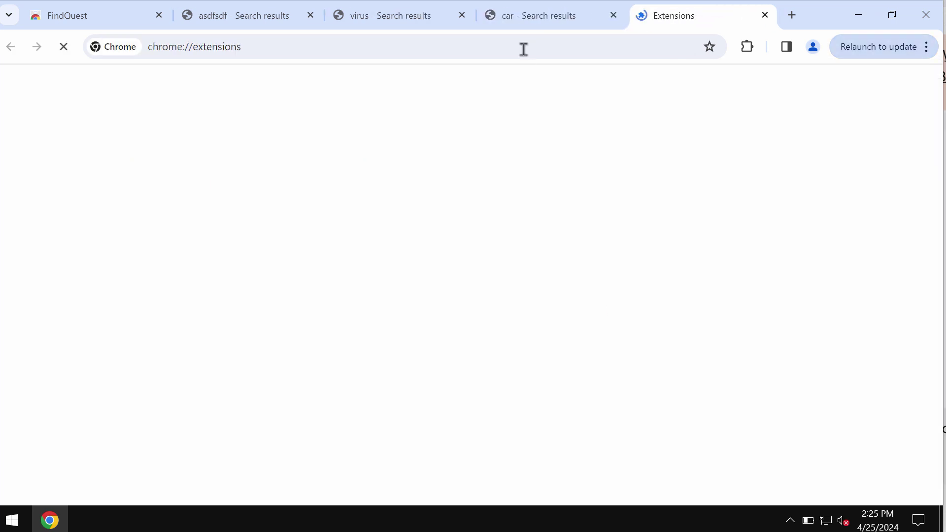
left_click(462, 15)
left_click(462, 15)
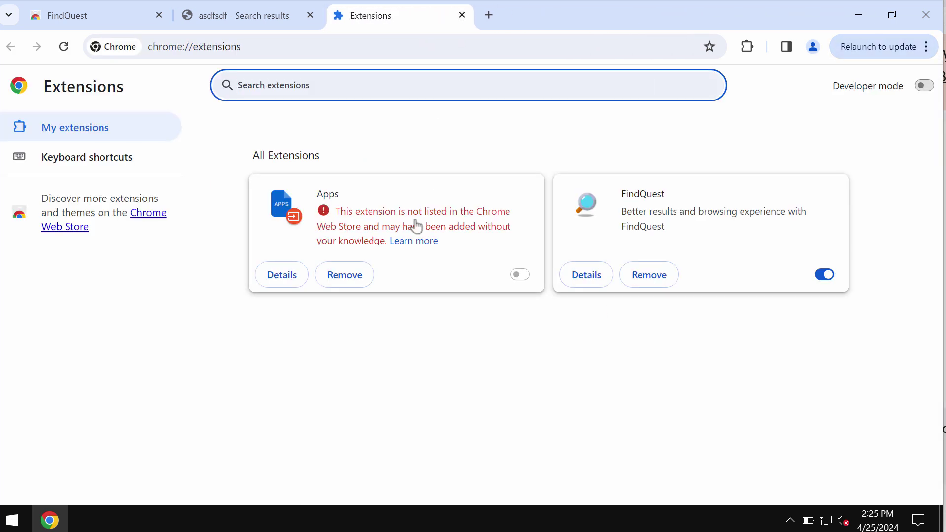
- Remove the FindQuest and Apps extensions, confirming each removal
left_click(642, 269)
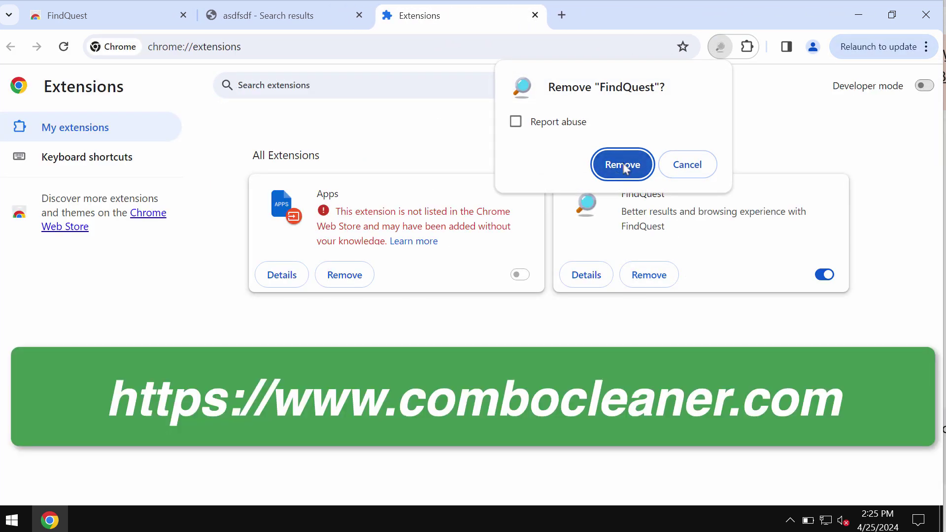
left_click(622, 163)
left_click(358, 277)
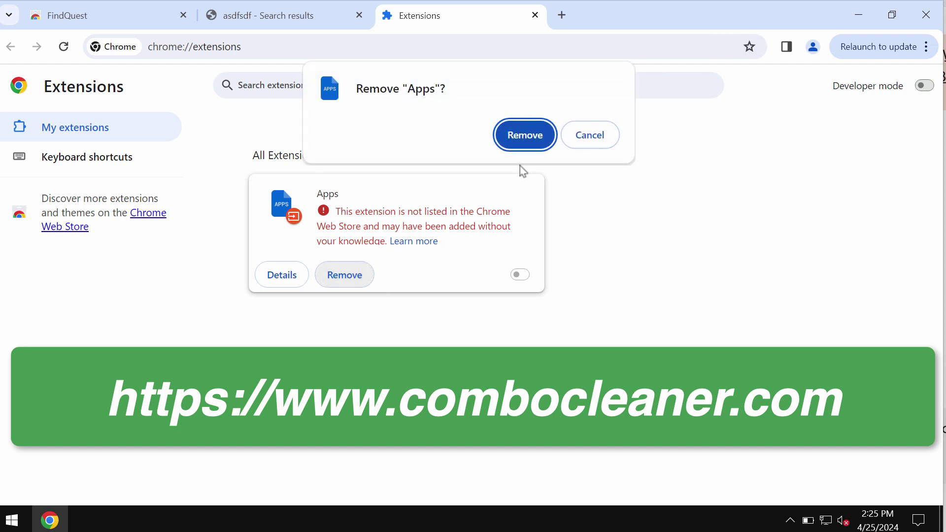
left_click(521, 144)
- Go to combocleaner.com via the autocompleted address
left_click(387, 52)
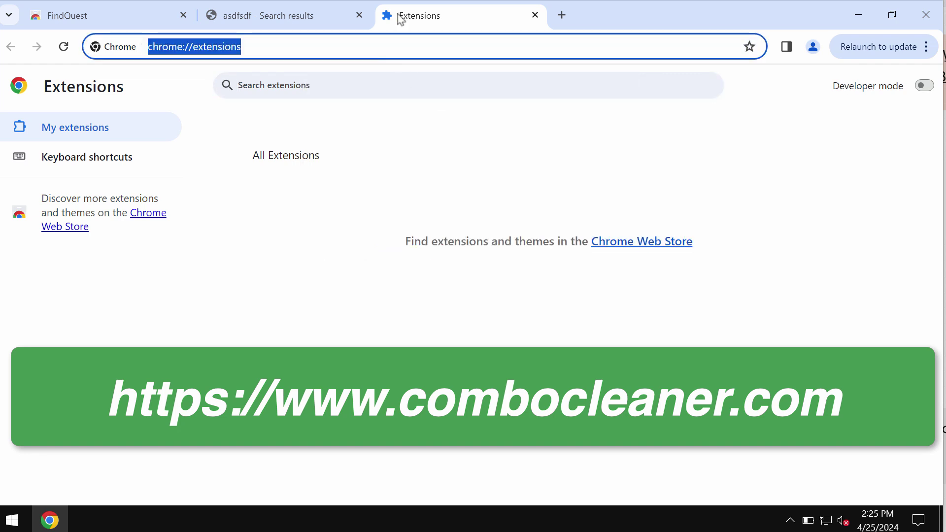
type("c")
key("Return")
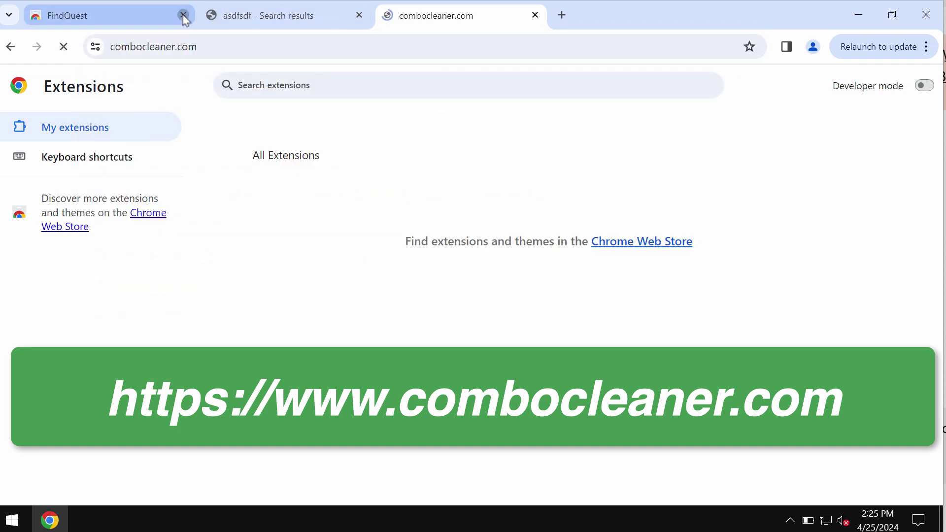
- Close the FindQuest and asdfsdf tabs, minimize Chrome, and launch Combo Cleaner from the desktop
left_click(183, 14)
left_click(183, 15)
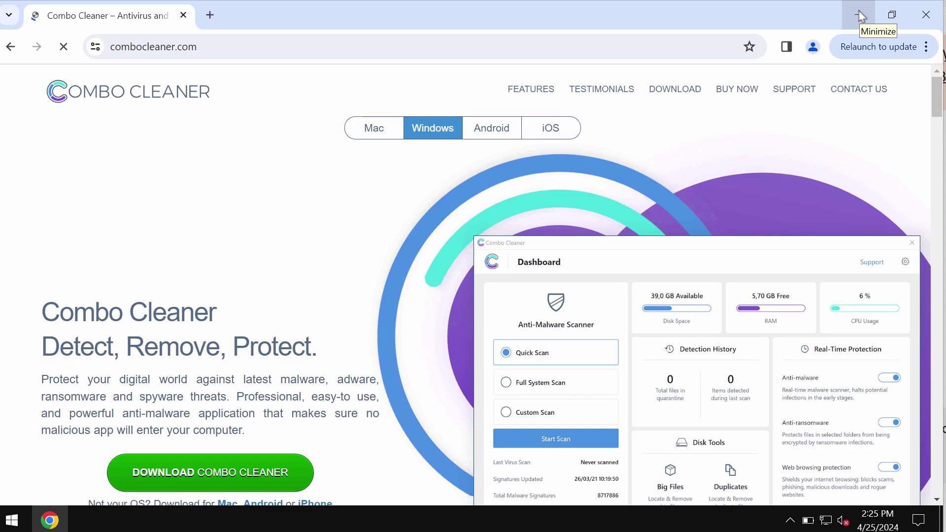
left_click(858, 13)
double_click(33, 276)
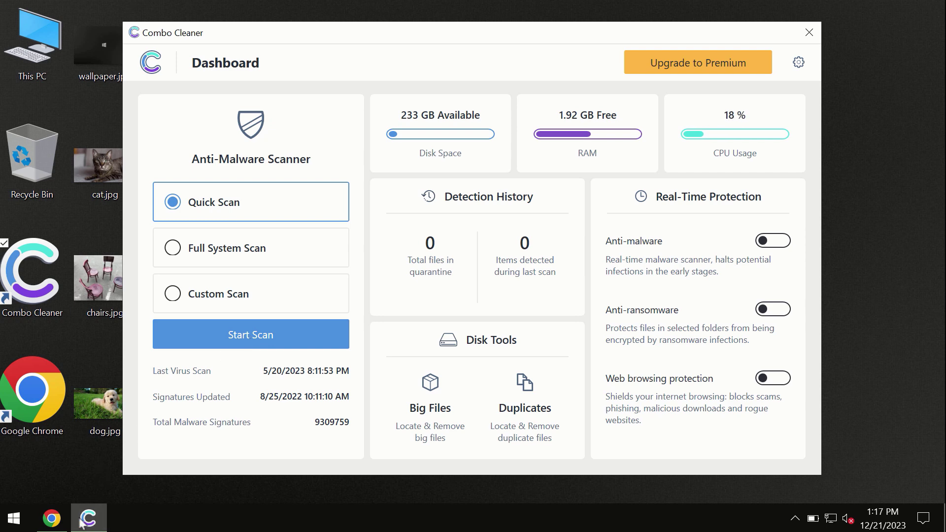
- Bring Chrome back to the front from the taskbar with combocleaner.com being entered
mouse_move(55, 516)
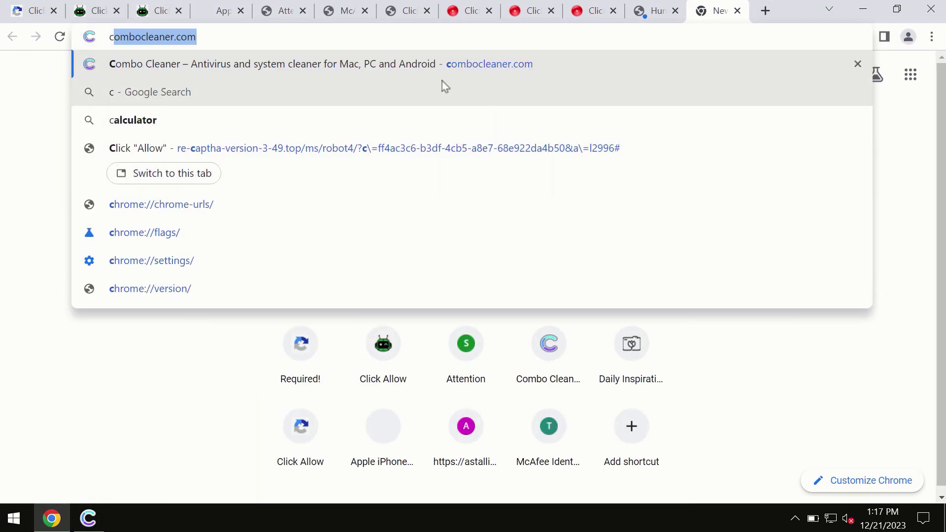
- Load the combocleaner.com homepage, then minimize Chrome to reveal the Combo Cleaner dashboard
left_click(444, 62)
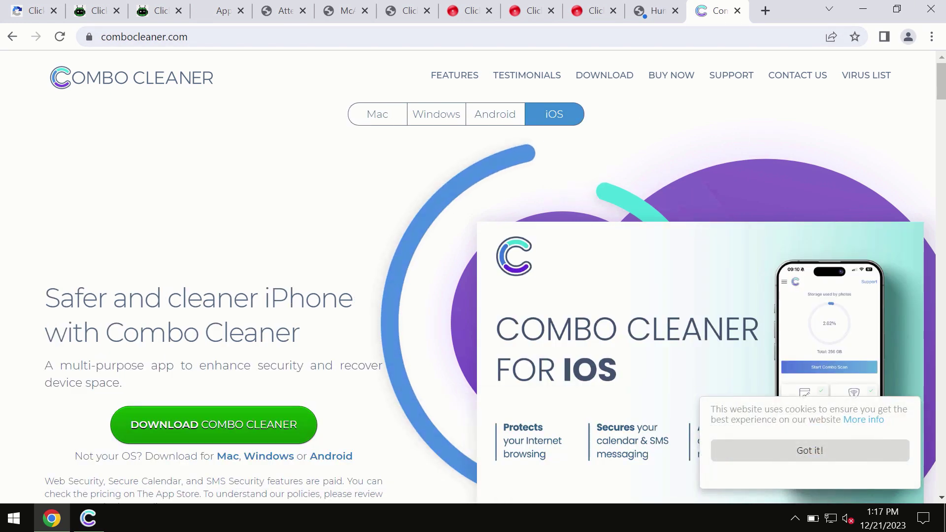
left_click(862, 9)
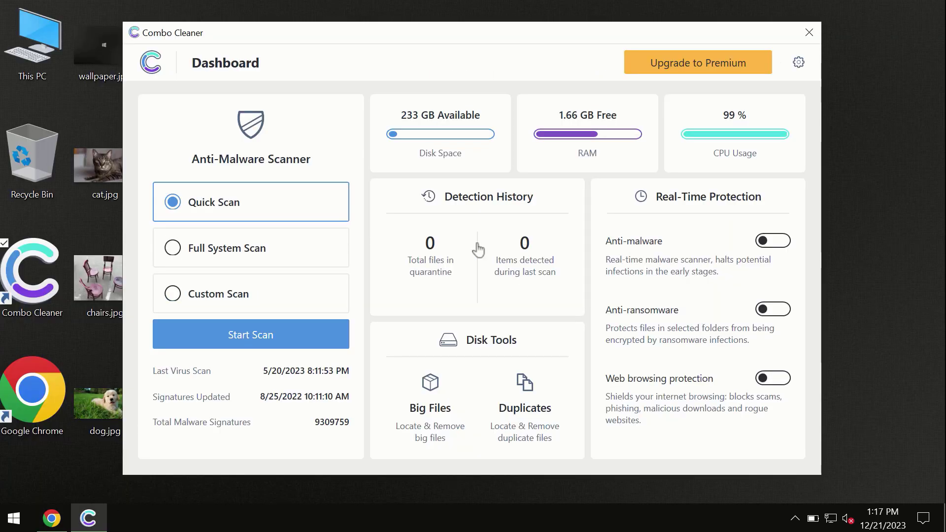
- Run a Quick Scan finding 6 spam ad items in 561 files, glancing at the Premium offer
left_click(250, 340)
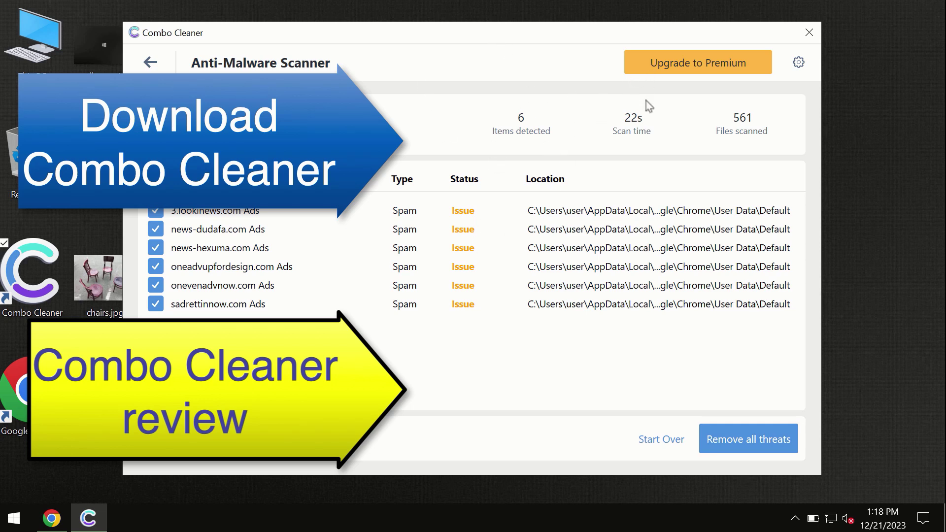
left_click(678, 73)
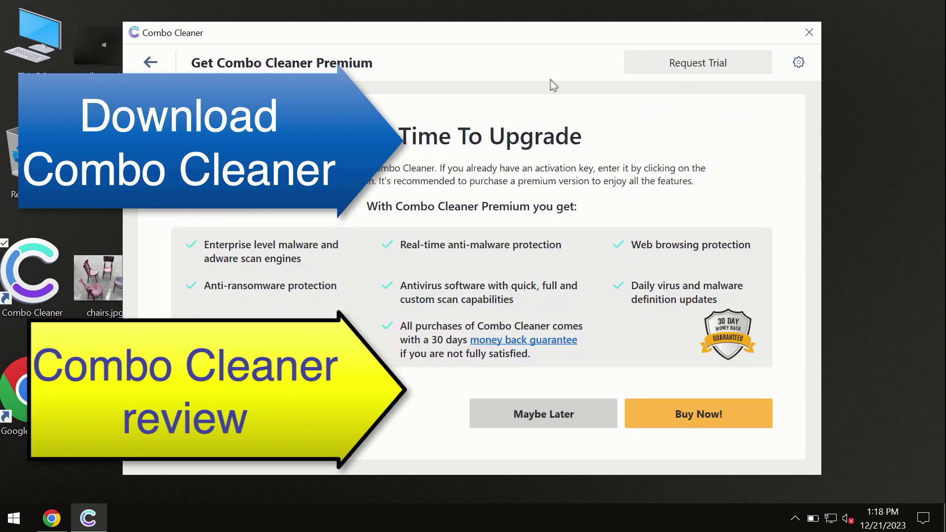
left_click(158, 62)
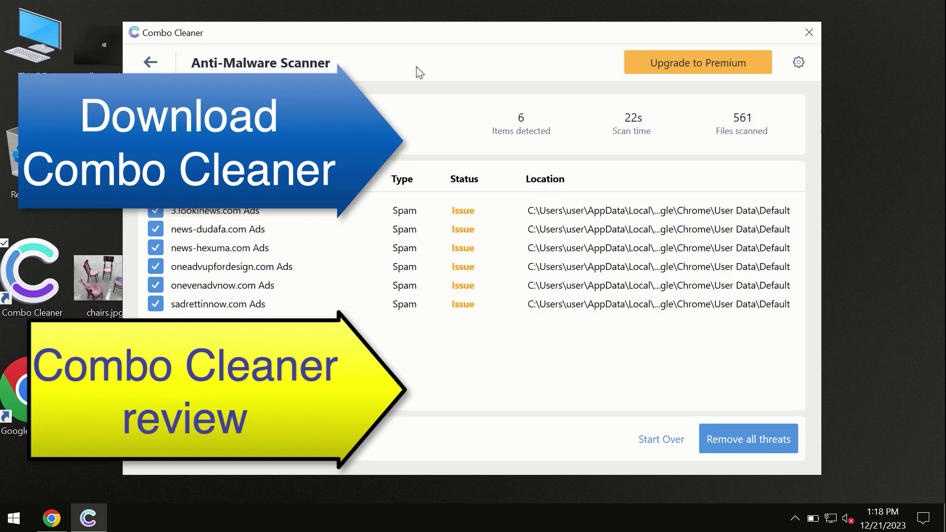